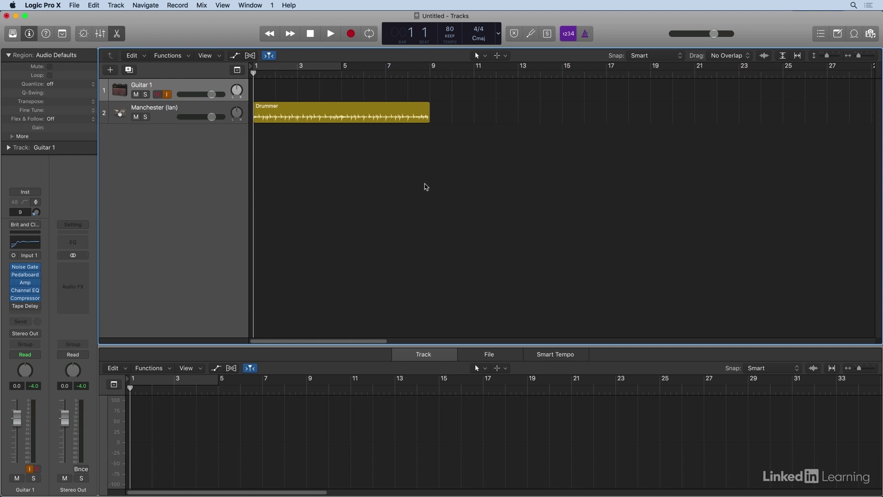
Save the untitled project to the Desktop as 'my recording' using Save As.
{"action": "left_click", "coordinate": [75, 7]}
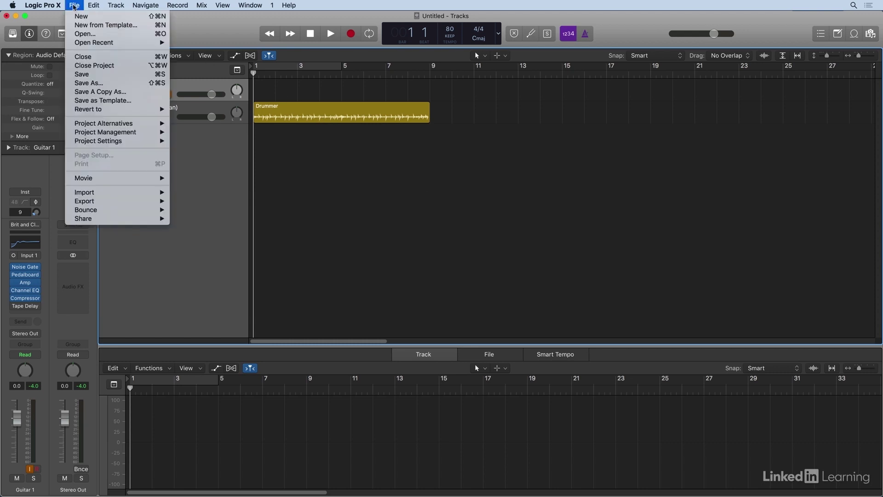
{"action": "left_click", "coordinate": [108, 82]}
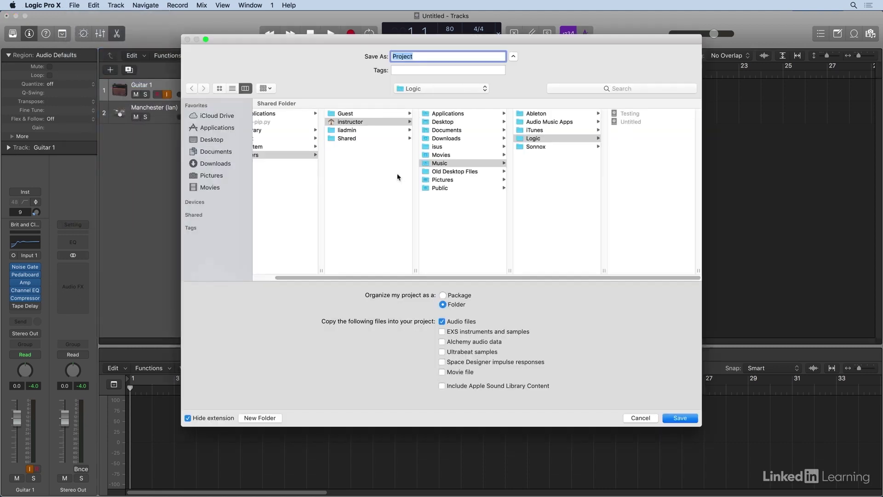
{"action": "type", "text": "my recording"}
{"action": "left_click", "coordinate": [219, 142]}
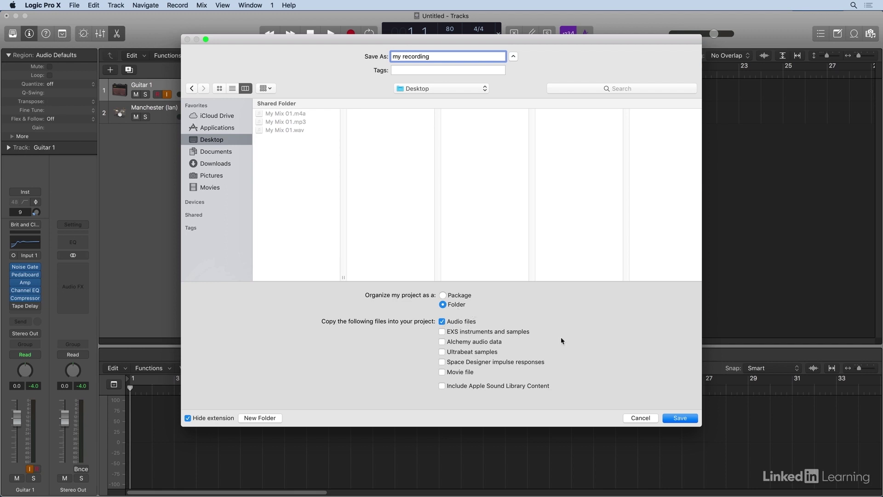
{"action": "left_click", "coordinate": [675, 419]}
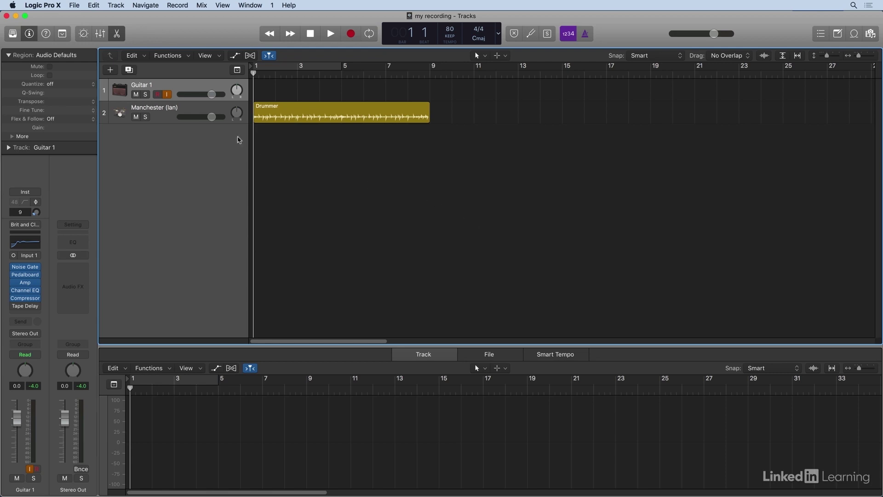
{"action": "left_click", "coordinate": [42, 7]}
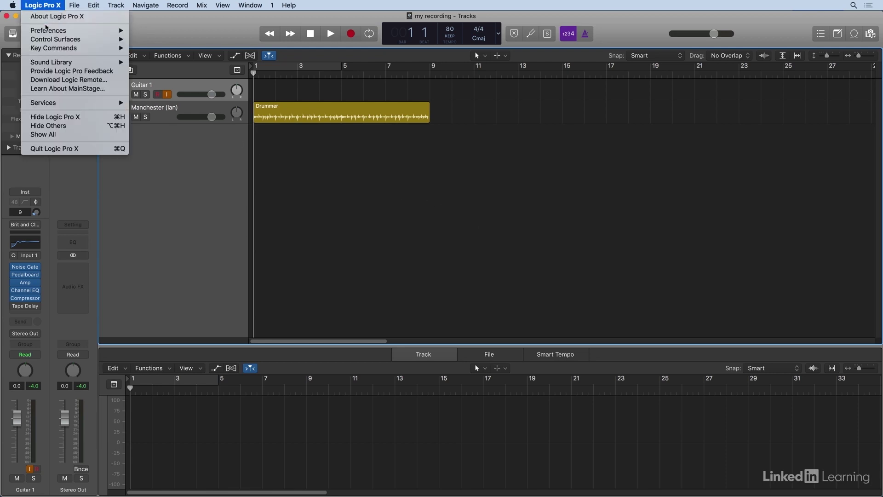
In Recording preferences, change Recording File Type from AIFF to WAVE (BWF).
{"action": "mouse_move", "coordinate": [48, 32]}
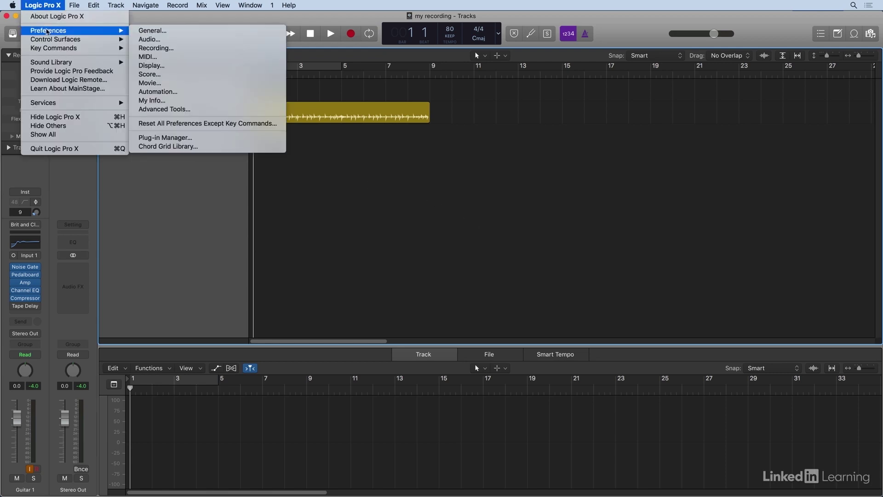
{"action": "left_click", "coordinate": [191, 53]}
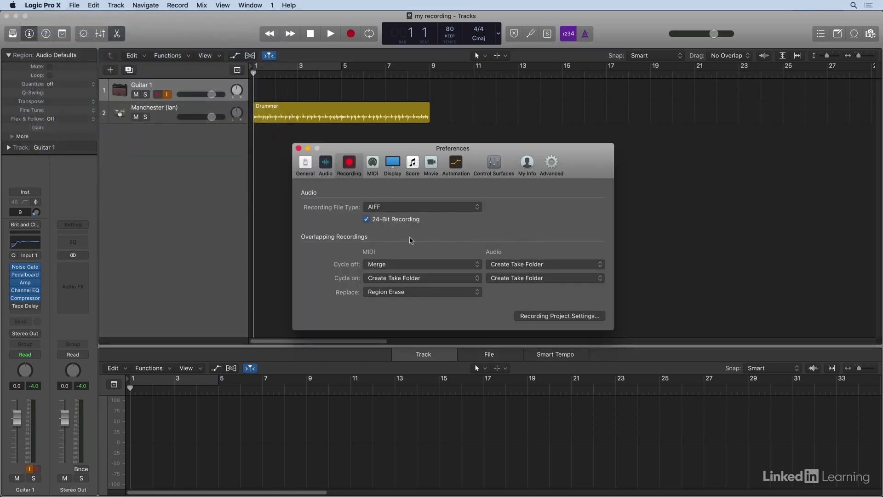
{"action": "left_click", "coordinate": [424, 209]}
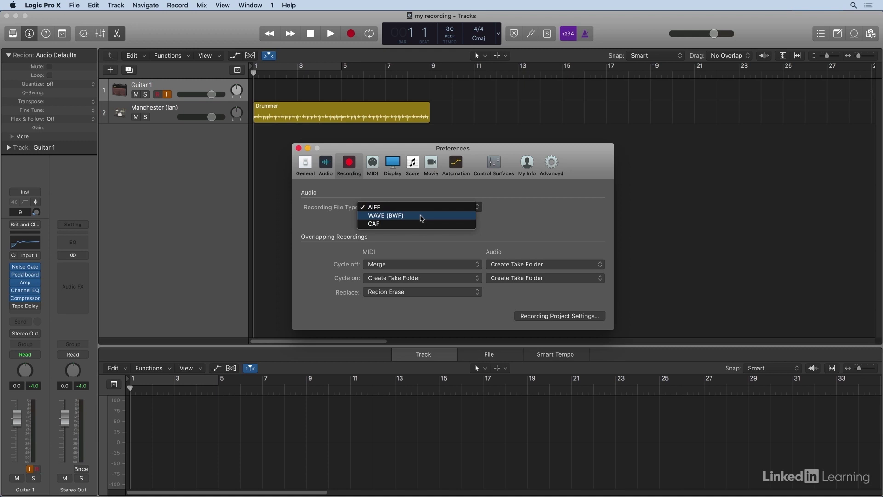
{"action": "left_click", "coordinate": [421, 217]}
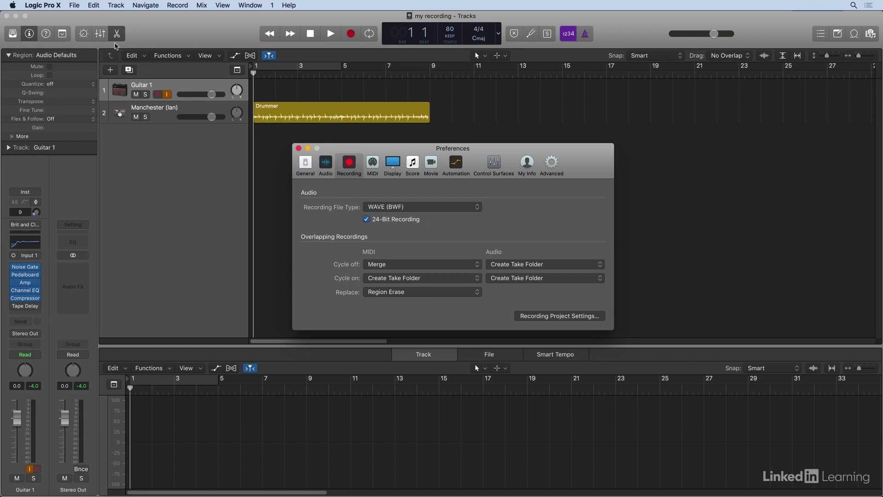
Open the Audio page of Project Settings and keep the sample rate at 48 kHz.
{"action": "left_click", "coordinate": [76, 5]}
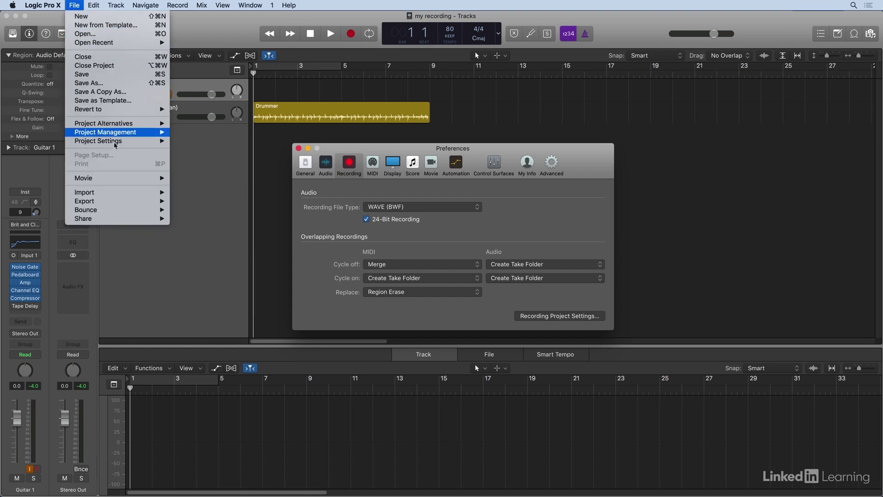
{"action": "mouse_move", "coordinate": [114, 143]}
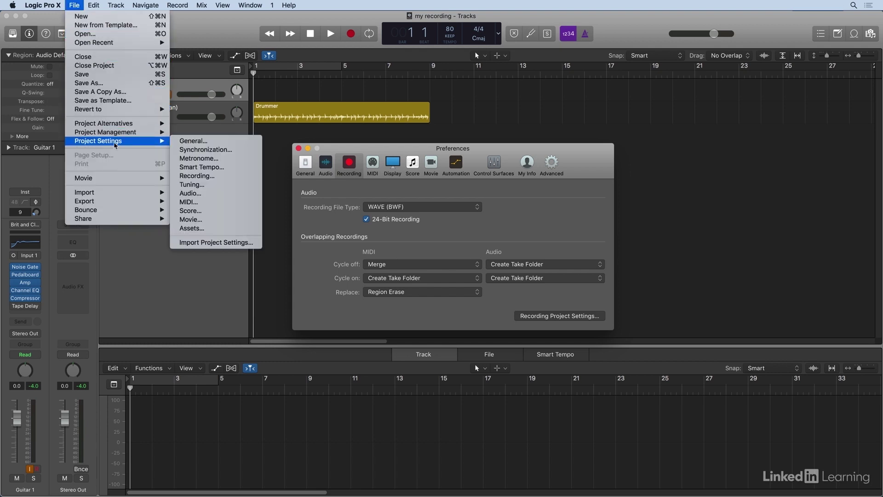
{"action": "left_click", "coordinate": [551, 250]}
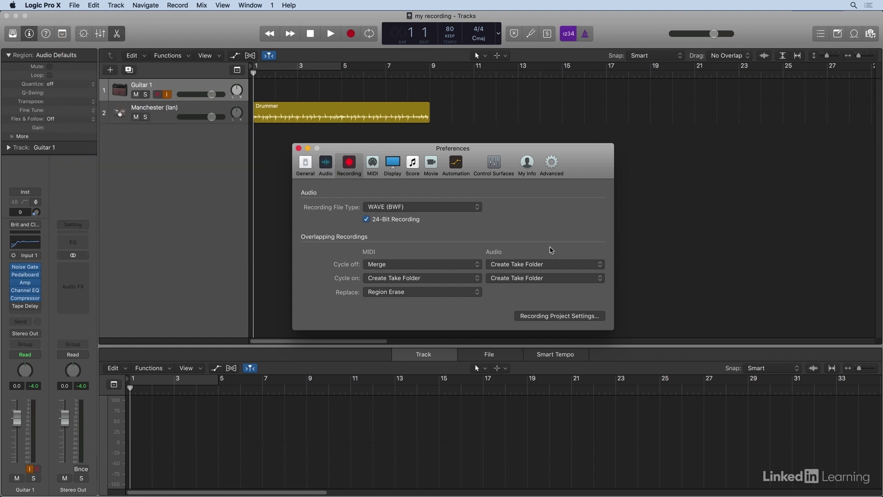
{"action": "left_click", "coordinate": [535, 319]}
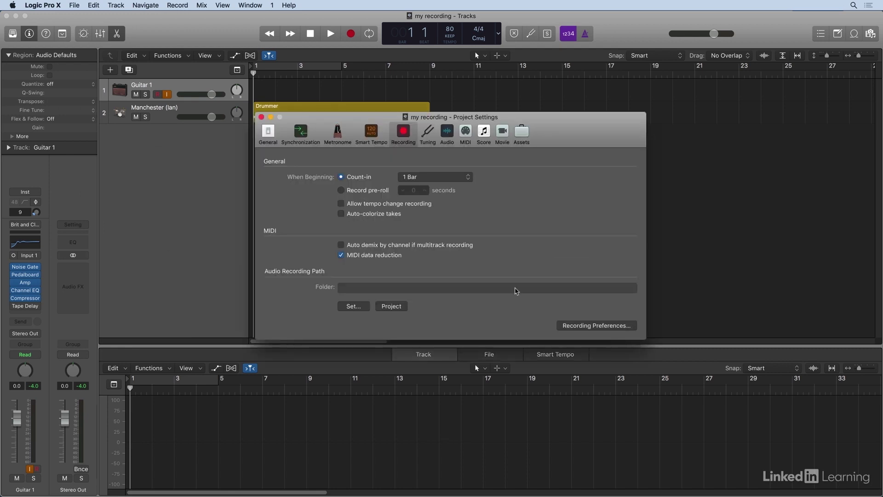
{"action": "left_click", "coordinate": [446, 132]}
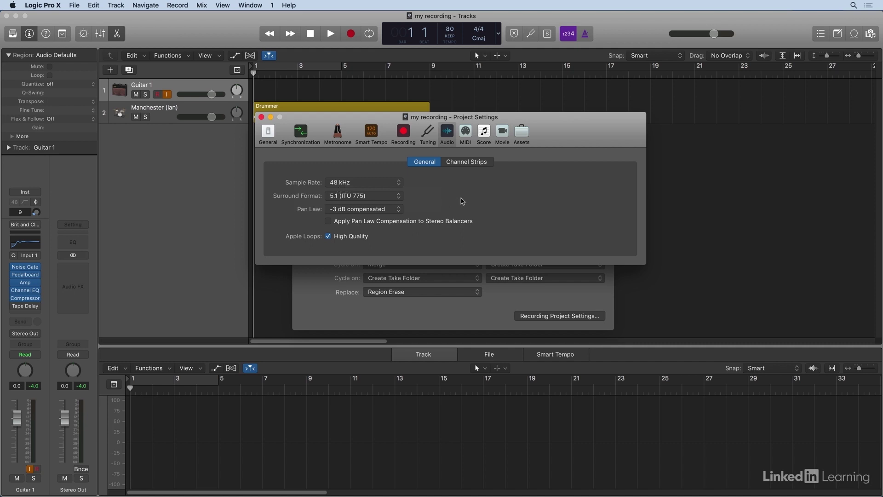
{"action": "left_click", "coordinate": [389, 185]}
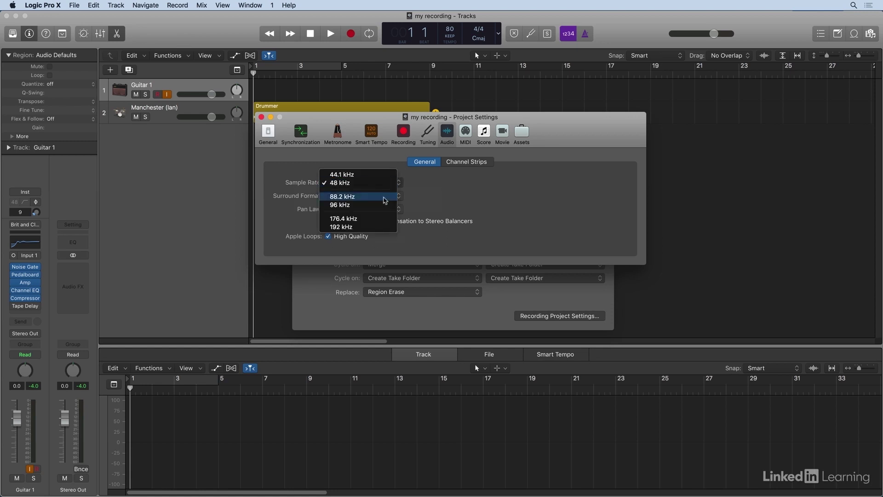
{"action": "left_click", "coordinate": [440, 206]}
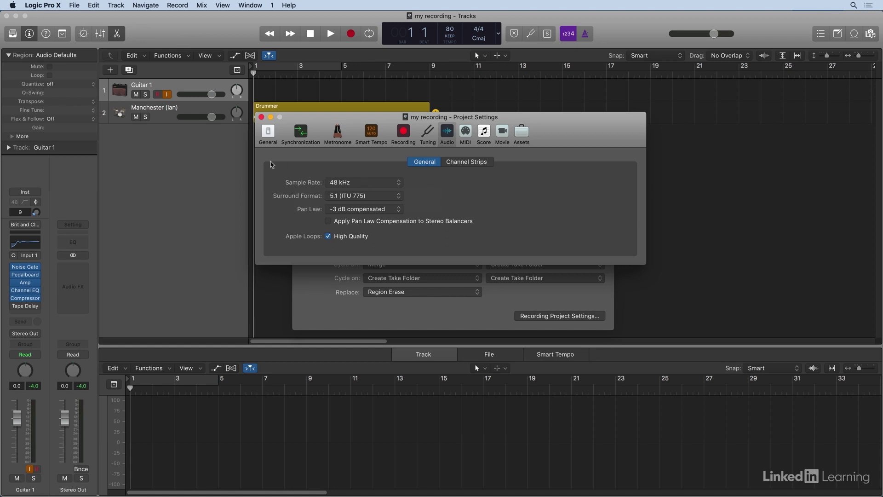
Close Project Settings and Preferences, then briefly open and close the Library for Guitar 1.
{"action": "left_click", "coordinate": [261, 117]}
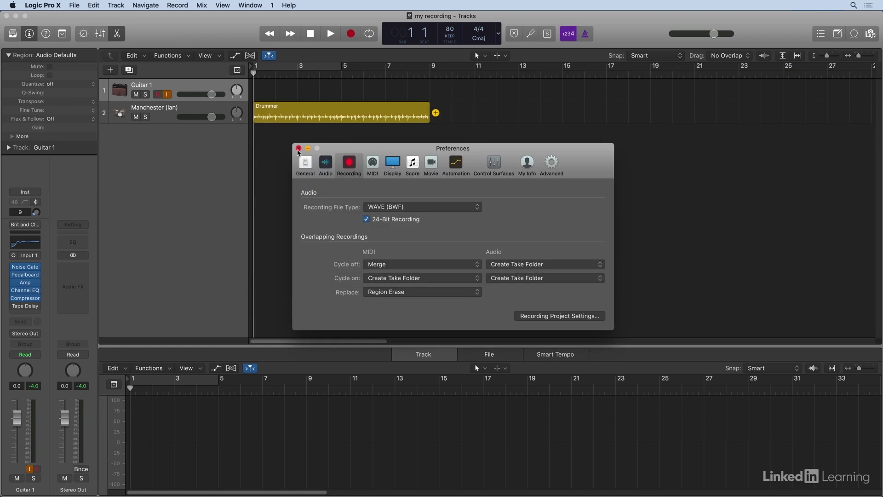
{"action": "left_click", "coordinate": [298, 148]}
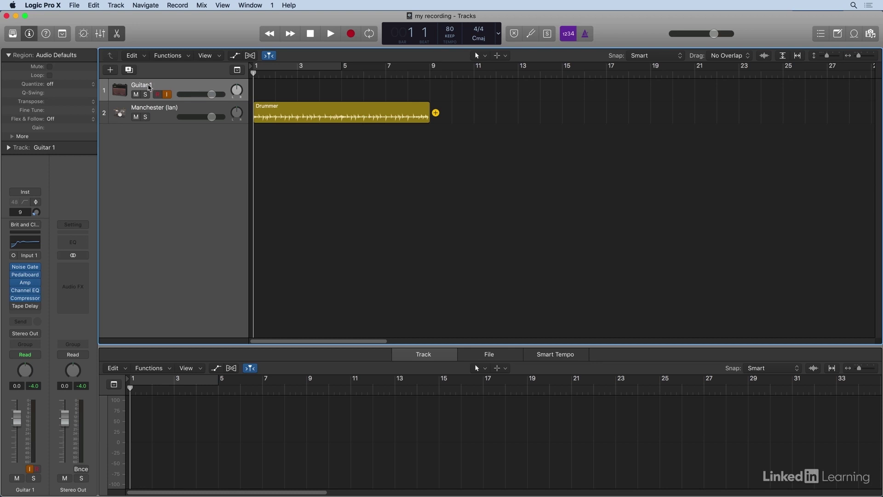
{"action": "left_click", "coordinate": [12, 33]}
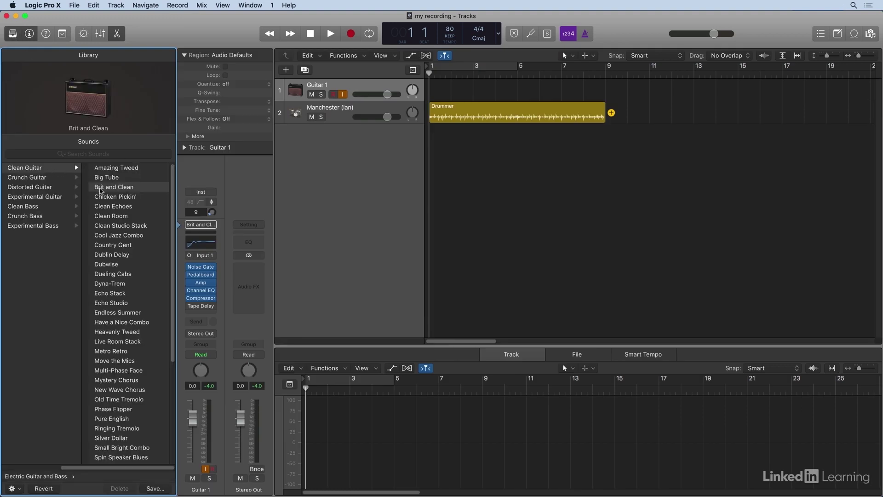
{"action": "left_click", "coordinate": [347, 86]}
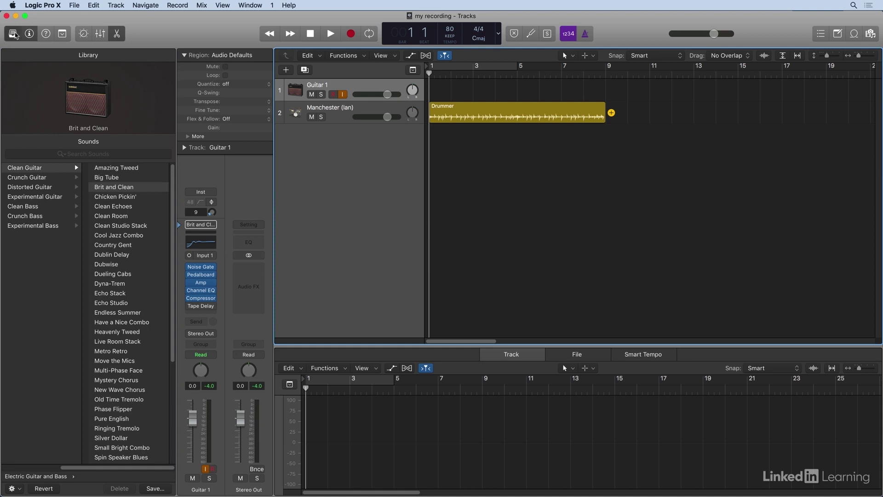
{"action": "left_click", "coordinate": [13, 34]}
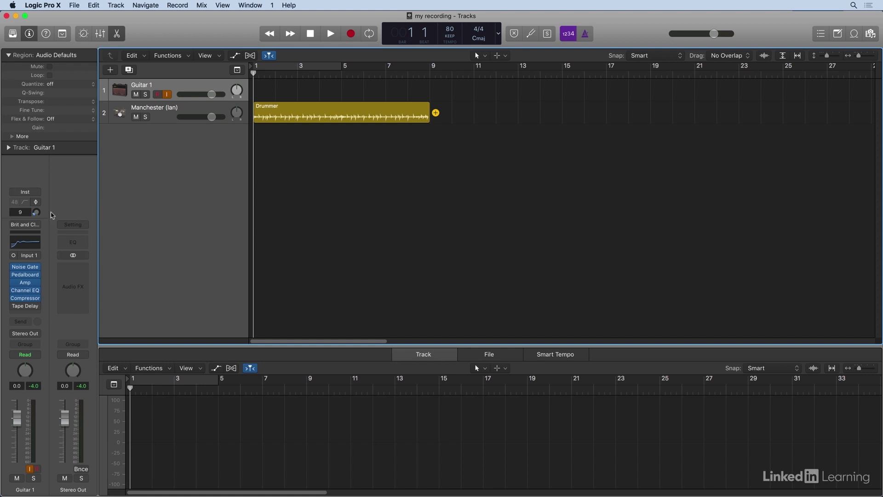
{"action": "left_click", "coordinate": [35, 195]}
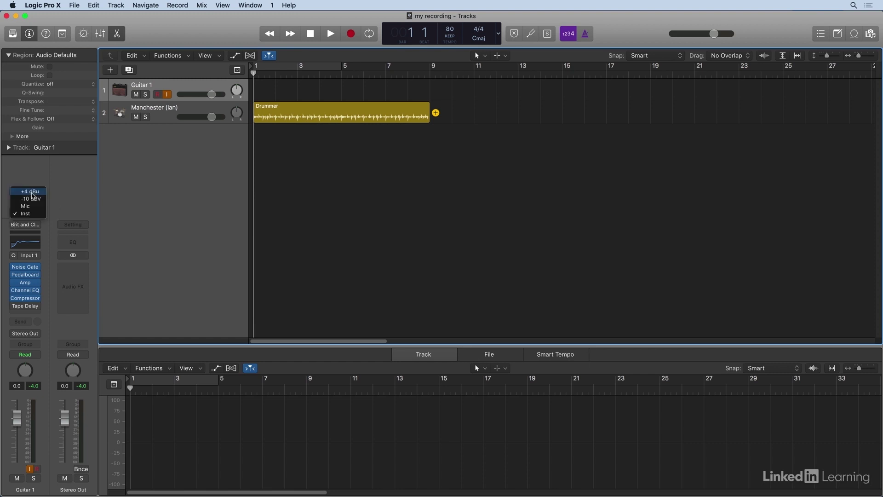
{"action": "left_click", "coordinate": [33, 217]}
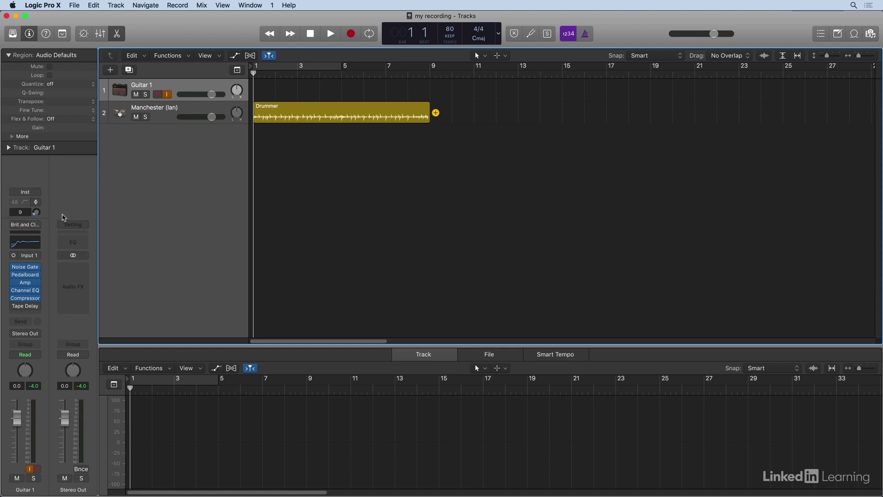
Set the Guitar 1 input gain to 10 and raise its volume fader to 2.8 dB.
{"action": "left_click_drag", "start_coordinate": [37, 216], "coordinate": [38, 209]}
{"action": "mouse_move", "coordinate": [18, 421]}
{"action": "left_mouse_down"}
{"action": "mouse_move", "coordinate": [18, 410]}
{"action": "mouse_move", "coordinate": [18, 421]}
{"action": "left_mouse_up"}
{"action": "left_click_drag", "start_coordinate": [33, 215], "coordinate": [33, 221]}
{"action": "scroll", "coordinate": [36, 213], "scroll_direction": "down", "scroll_amount": 4}
In Audio preferences, set the I/O buffer size to 128 samples.
{"action": "left_click", "coordinate": [38, 6]}
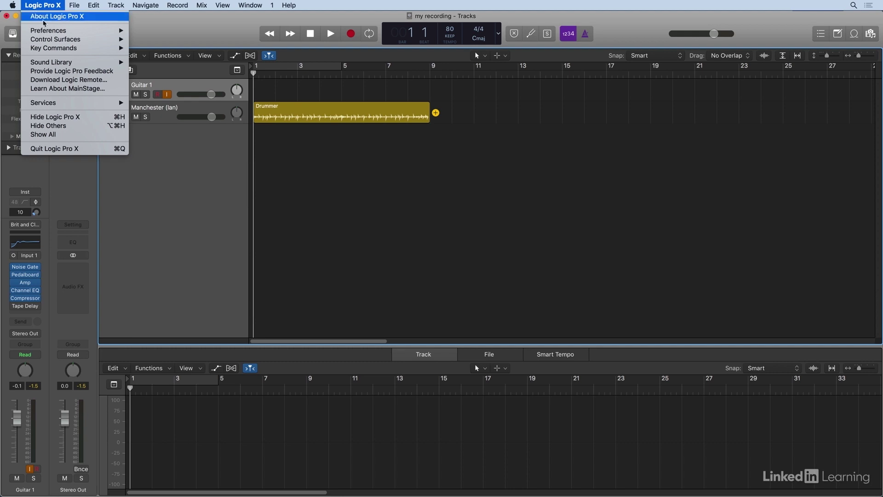
{"action": "mouse_move", "coordinate": [47, 31]}
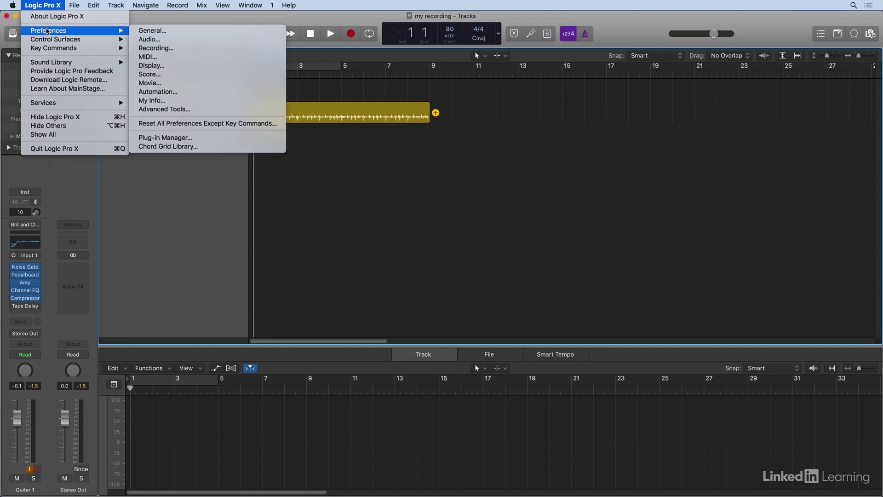
{"action": "left_click", "coordinate": [150, 39]}
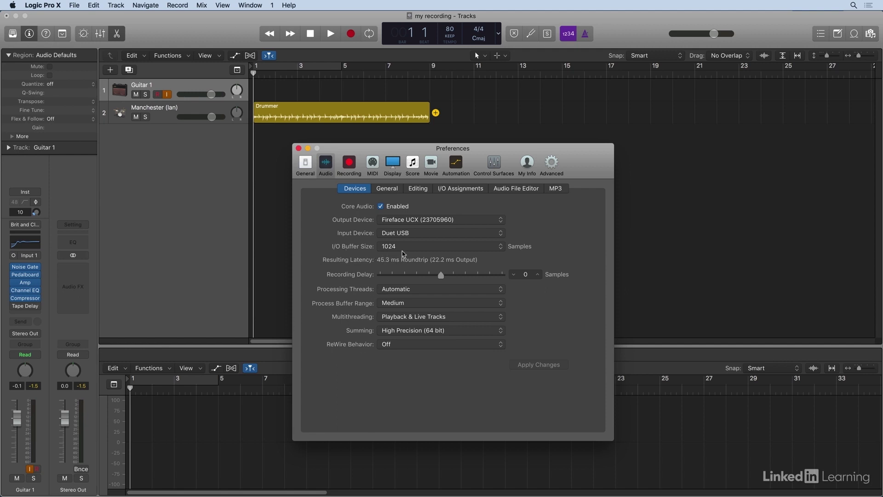
{"action": "left_click", "coordinate": [404, 251]}
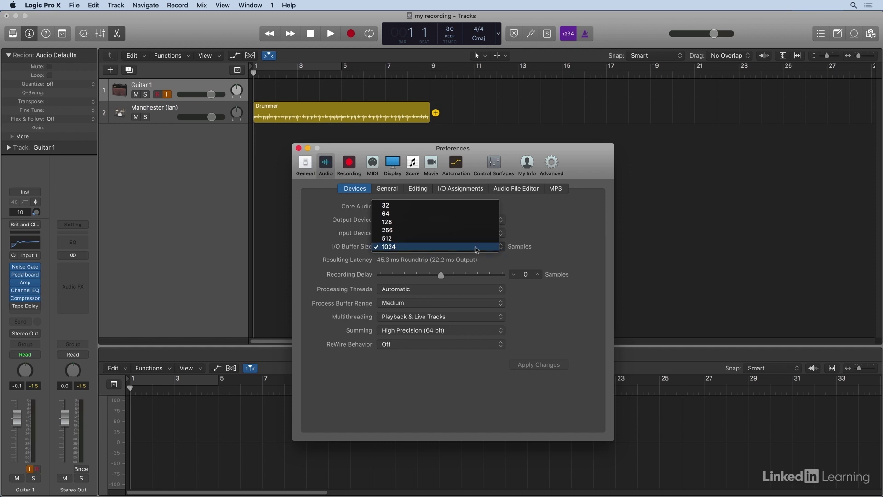
{"action": "left_click", "coordinate": [558, 260]}
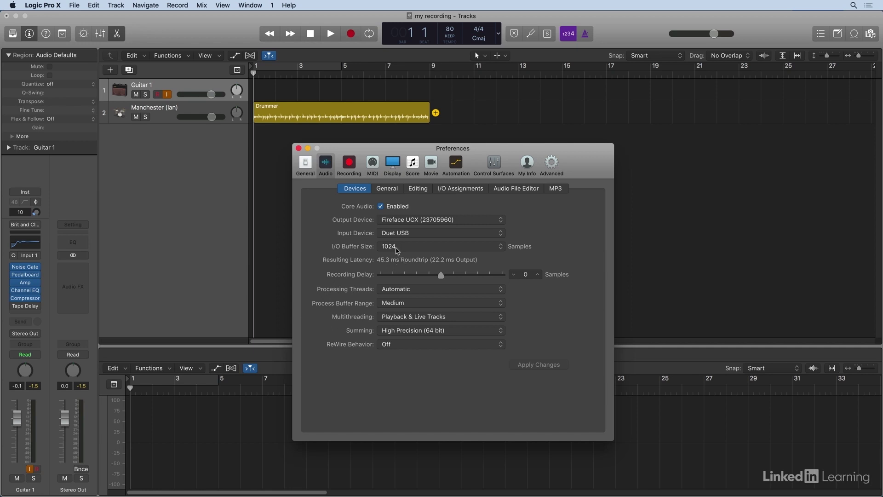
{"action": "left_click", "coordinate": [397, 250]}
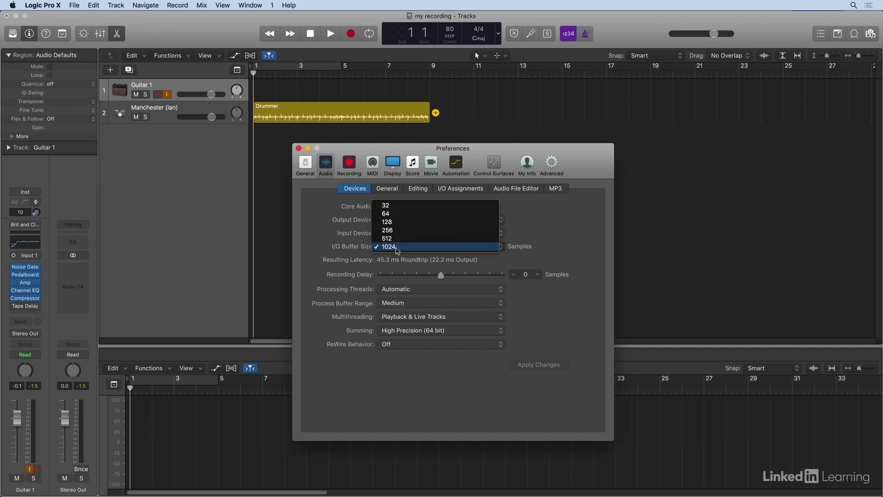
{"action": "left_click", "coordinate": [391, 222]}
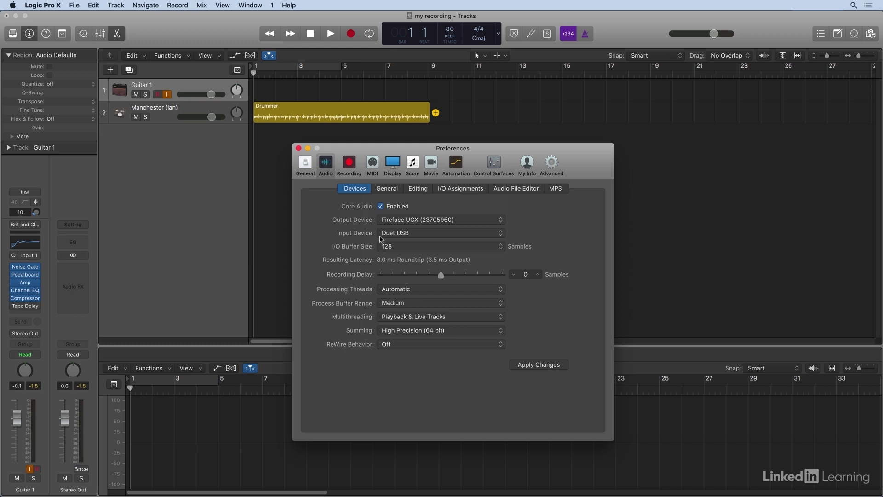
Open a floating transport, set its display to Custom, and widen it.
{"action": "left_click", "coordinate": [254, 6]}
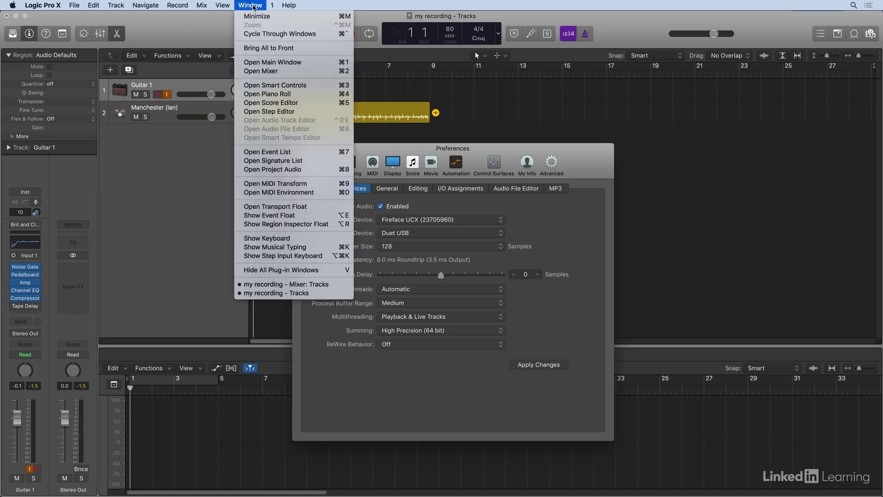
{"action": "left_click", "coordinate": [288, 206]}
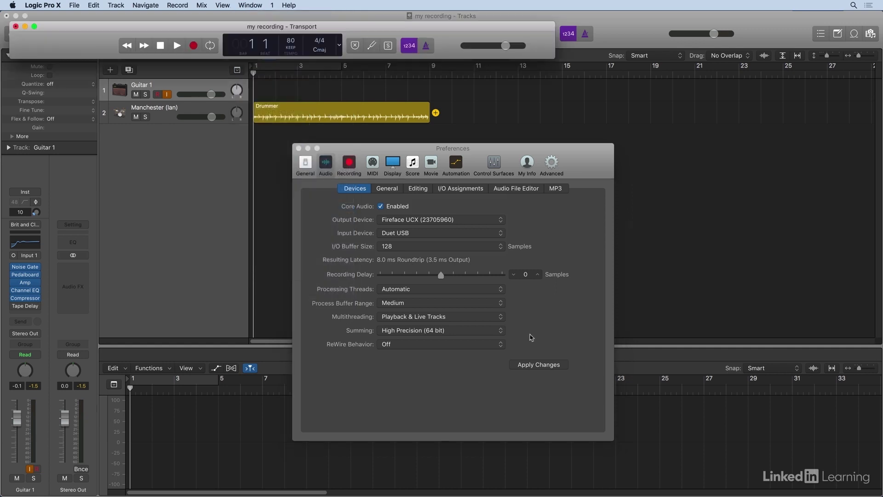
{"action": "left_click_drag", "start_coordinate": [234, 28], "coordinate": [284, 290]}
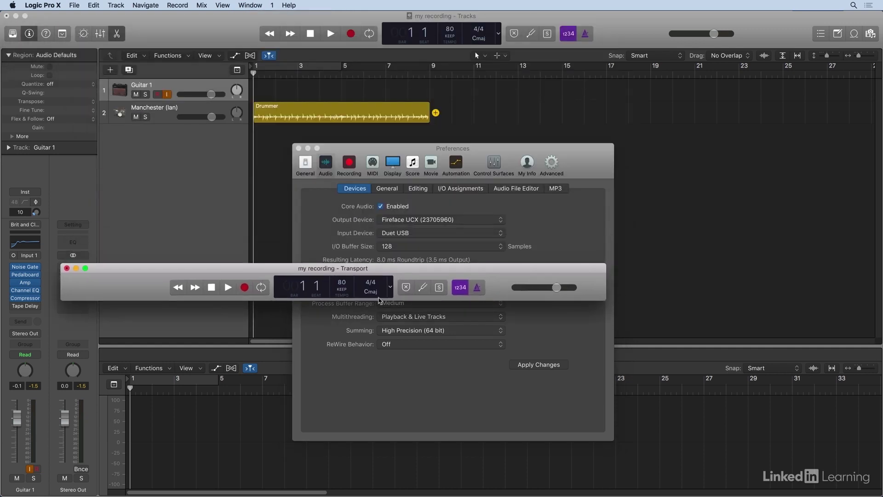
{"action": "left_click", "coordinate": [391, 289]}
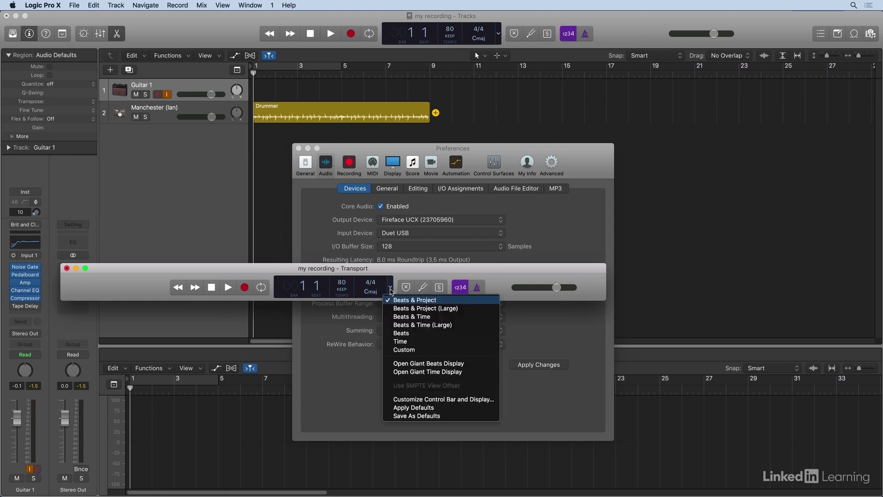
{"action": "left_click", "coordinate": [445, 376]}
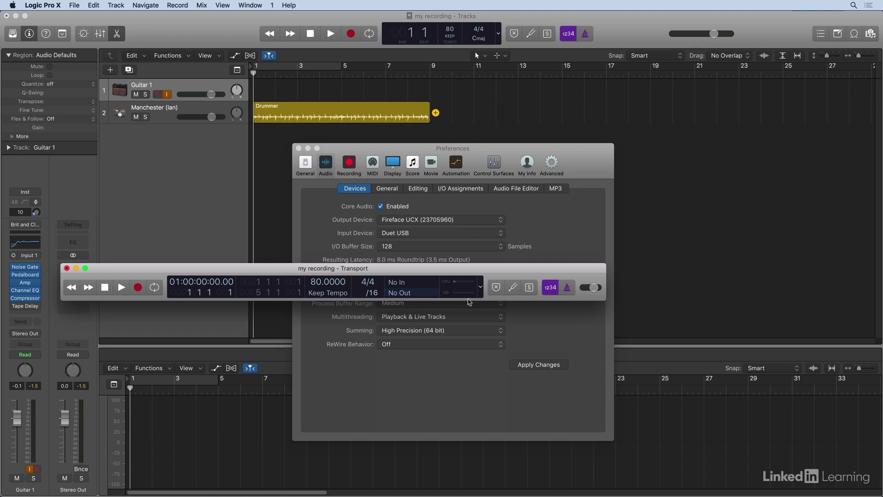
{"action": "left_click_drag", "start_coordinate": [605, 300], "coordinate": [667, 301]}
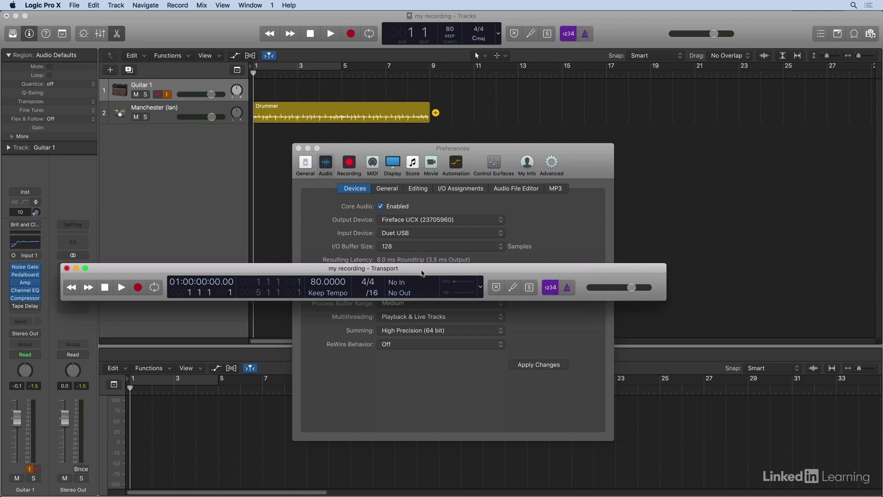
Add Low Latency Mode to the transport controls via Customize Control Bar and Display.
{"action": "right_click", "coordinate": [458, 289]}
{"action": "right_click", "coordinate": [454, 281]}
{"action": "left_click", "coordinate": [468, 287]}
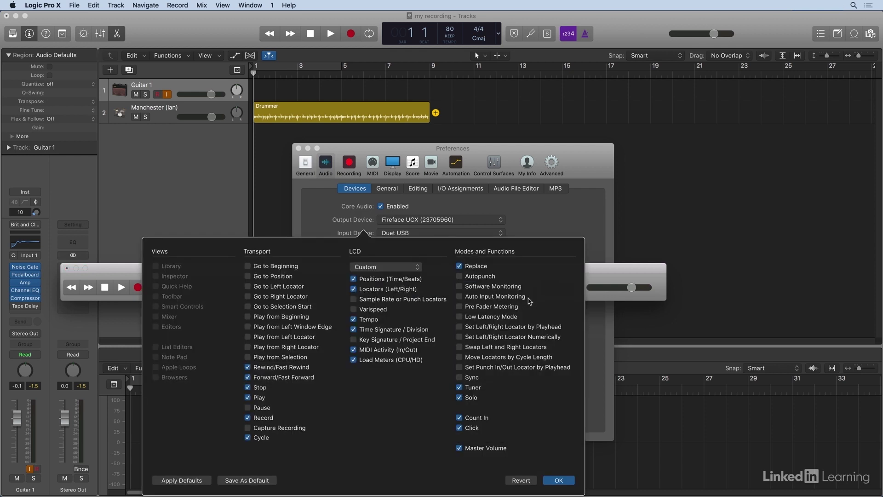
{"action": "left_click", "coordinate": [460, 317]}
{"action": "left_click", "coordinate": [564, 480]}
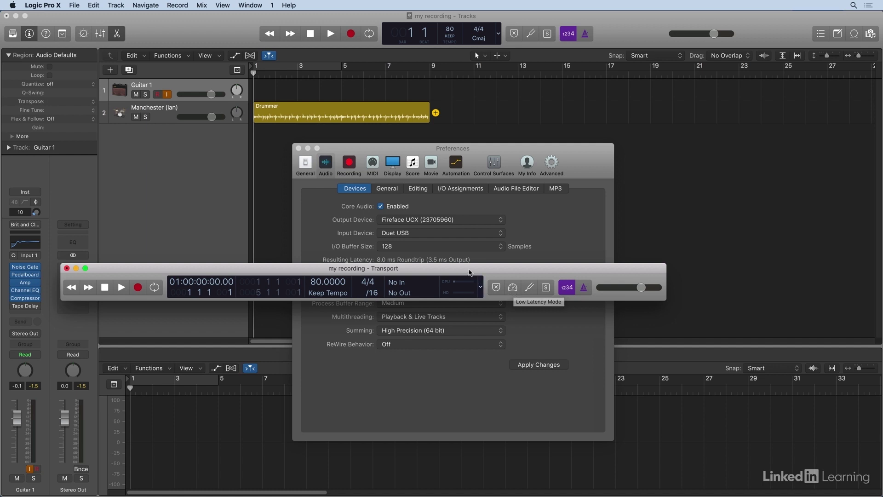
Move the floating transport to the bottom of the screen and turn Low Latency Mode on.
{"action": "left_click_drag", "start_coordinate": [469, 272], "coordinate": [532, 225]}
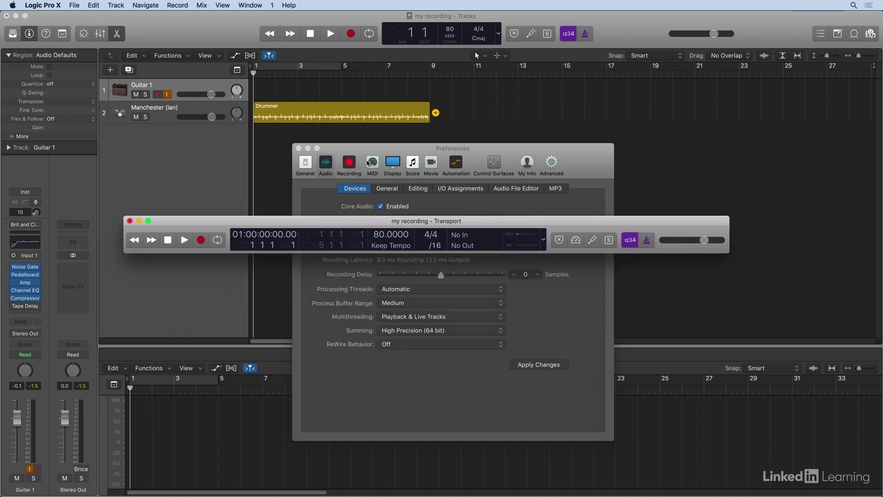
{"action": "left_click_drag", "start_coordinate": [570, 223], "coordinate": [549, 368]}
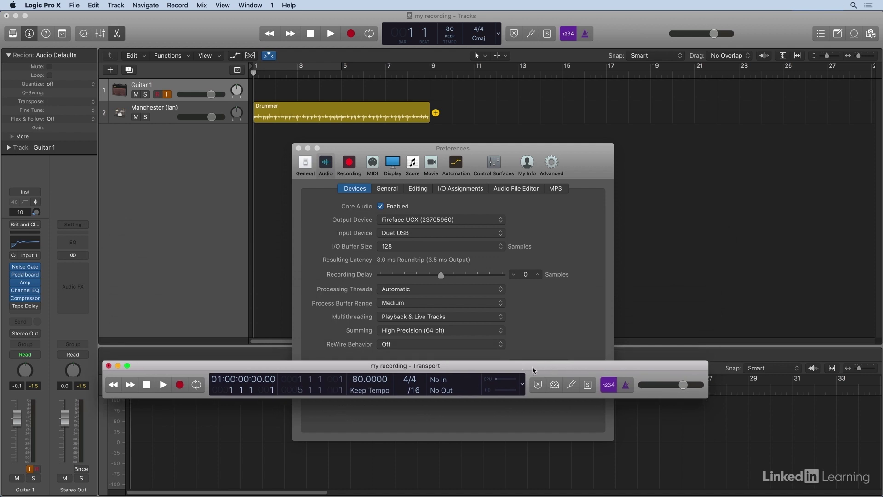
{"action": "right_click", "coordinate": [529, 371]}
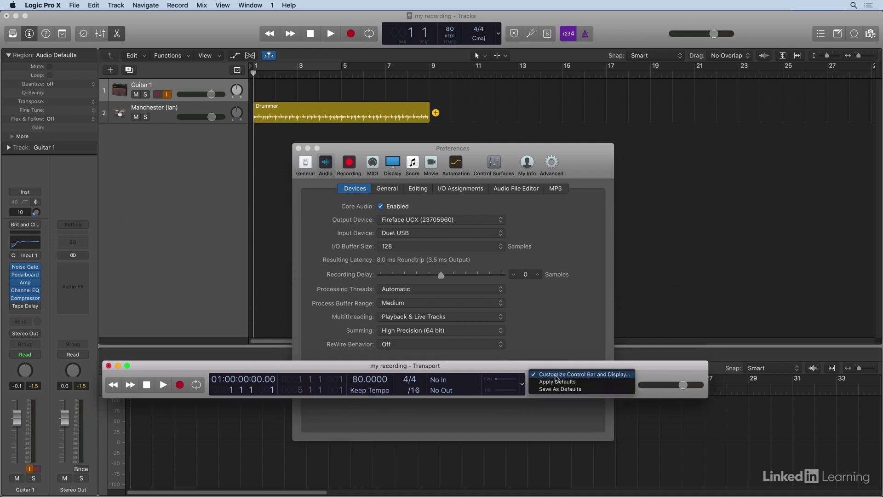
{"action": "left_click", "coordinate": [556, 375]}
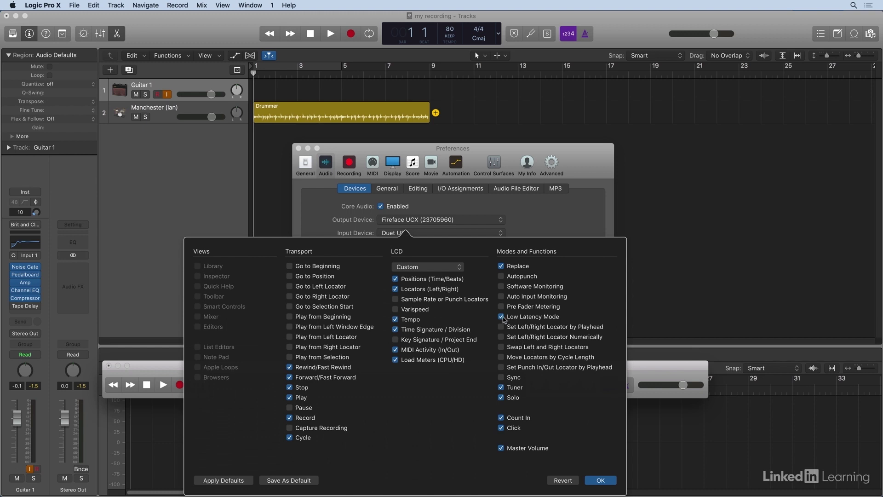
{"action": "left_click", "coordinate": [600, 480]}
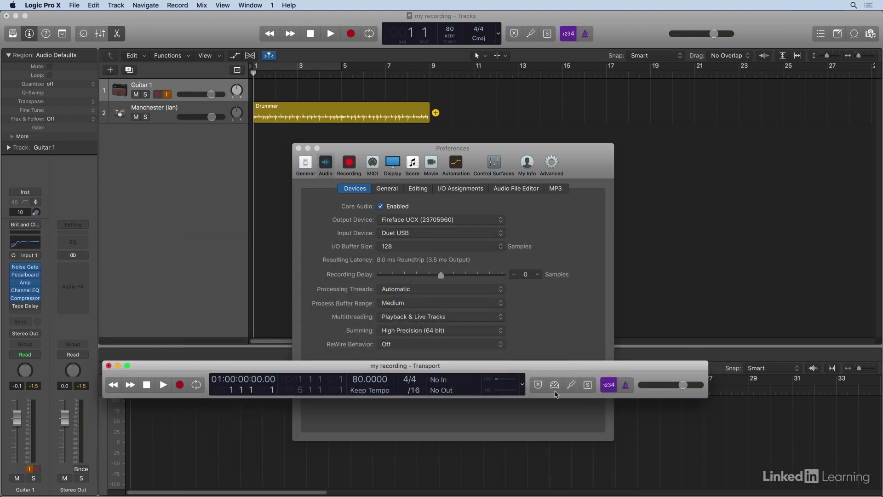
{"action": "left_click", "coordinate": [555, 385]}
Toggle Low Latency Mode off and back on, then close the Audio preferences window.
{"action": "left_click", "coordinate": [554, 385]}
{"action": "left_click", "coordinate": [554, 384]}
{"action": "left_click_drag", "start_coordinate": [559, 367], "coordinate": [568, 381]}
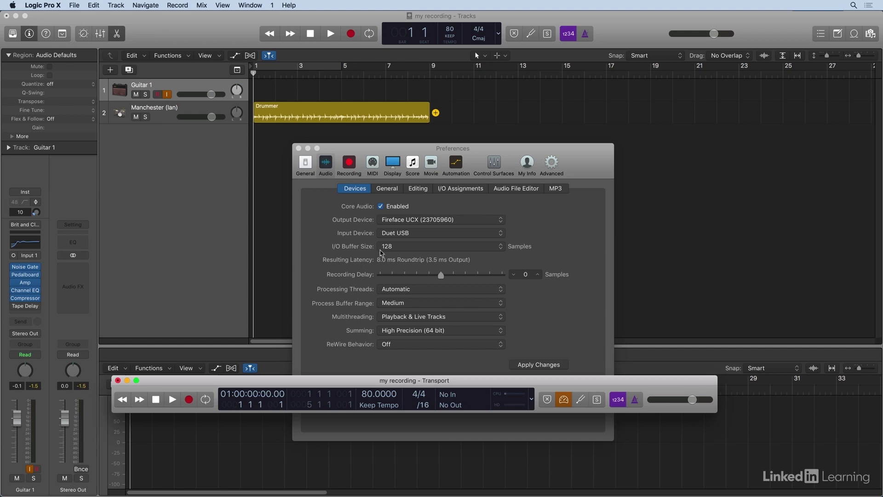
{"action": "left_click", "coordinate": [299, 148]}
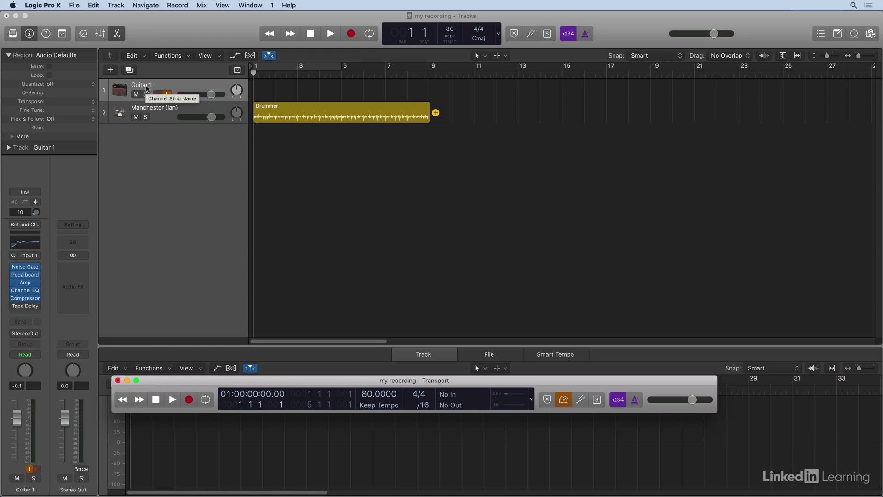
Rename the Guitar 1 track to the guitarist's first name plus 'guitar'.
{"action": "double_click", "coordinate": [146, 85]}
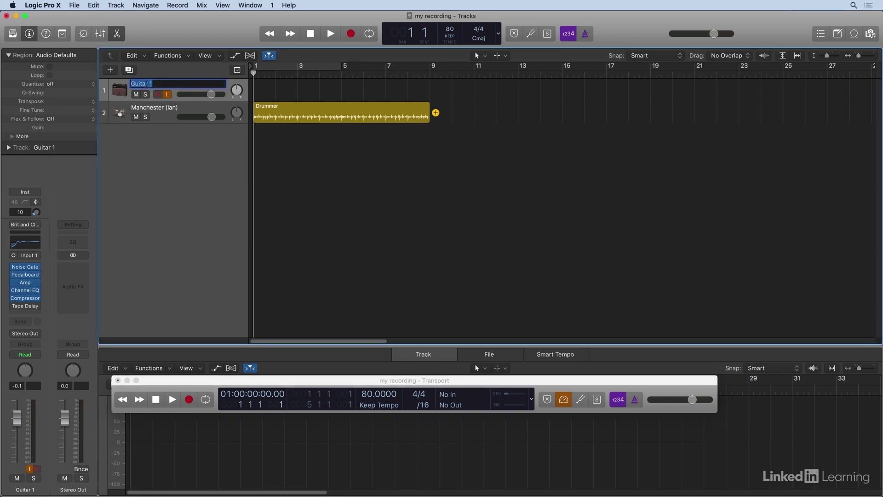
{"action": "type", "text": "Scotts guitar"}
{"action": "key", "text": "Return"}
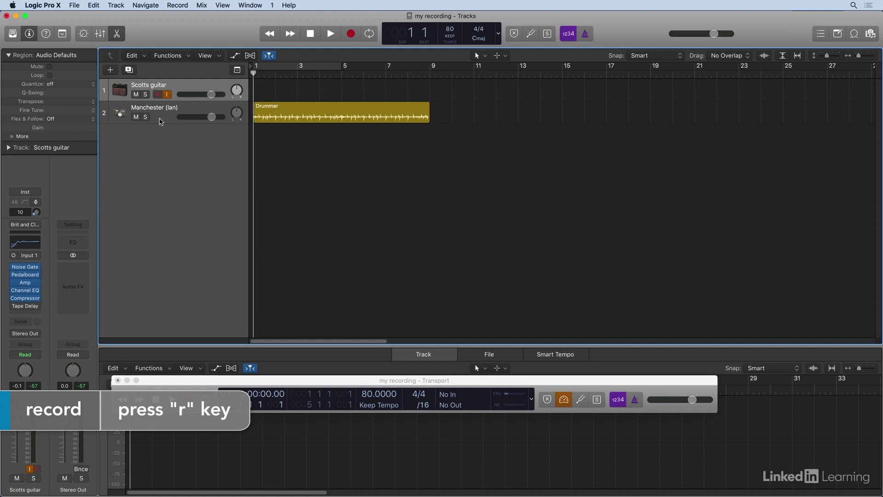
Record a roughly five-bar guitar take from bar 1 alongside the Drummer region.
{"action": "key", "text": "r"}
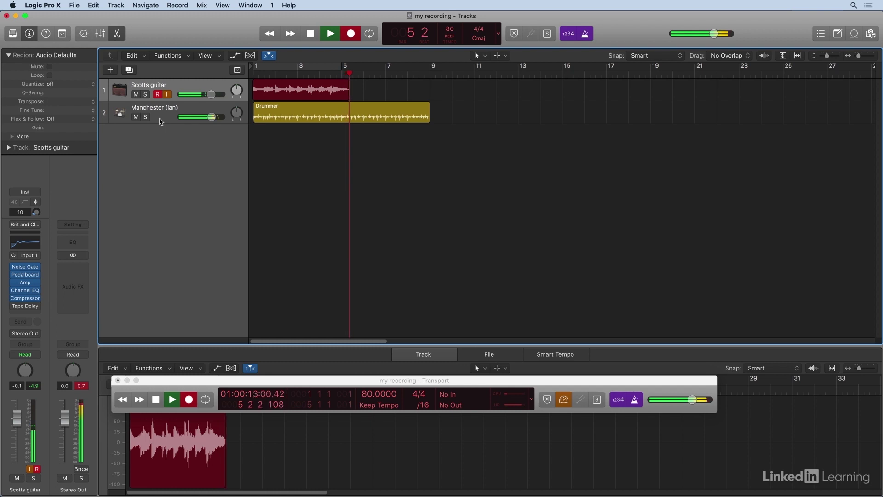
{"action": "key", "text": "space"}
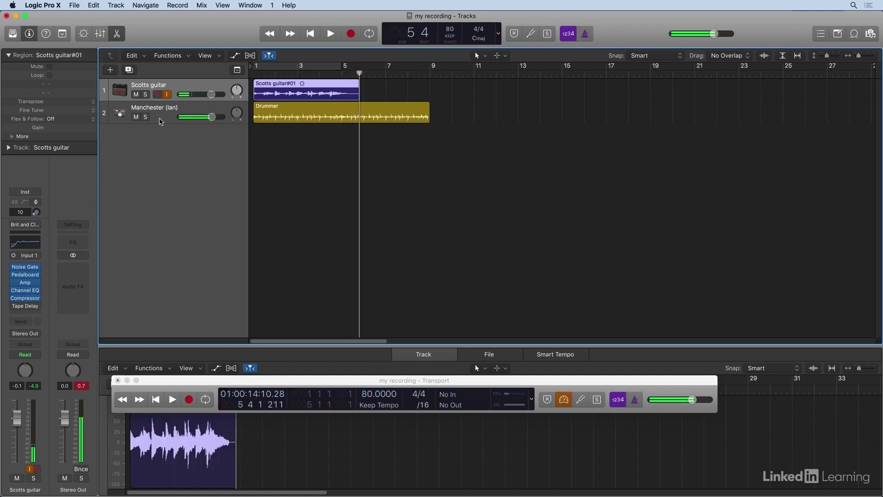